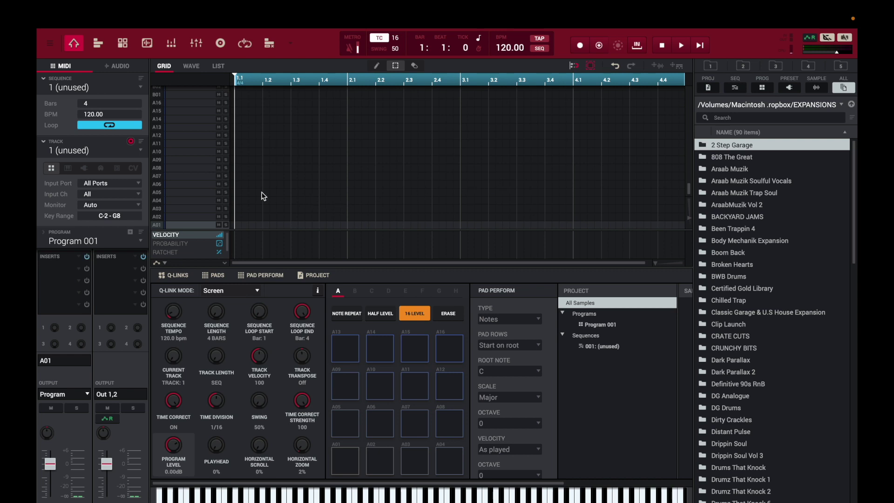
Open the main application menu, then close it without choosing anything
mouse_move(198, 13)
click(50, 44)
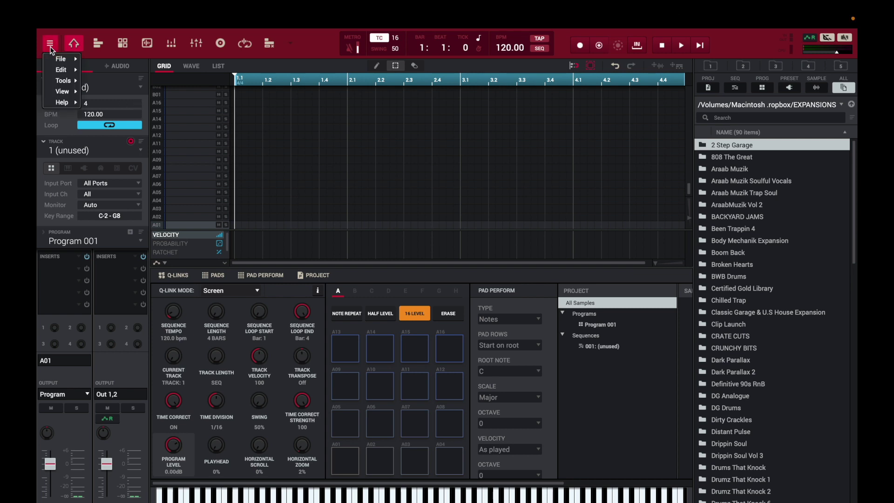
mouse_move(65, 80)
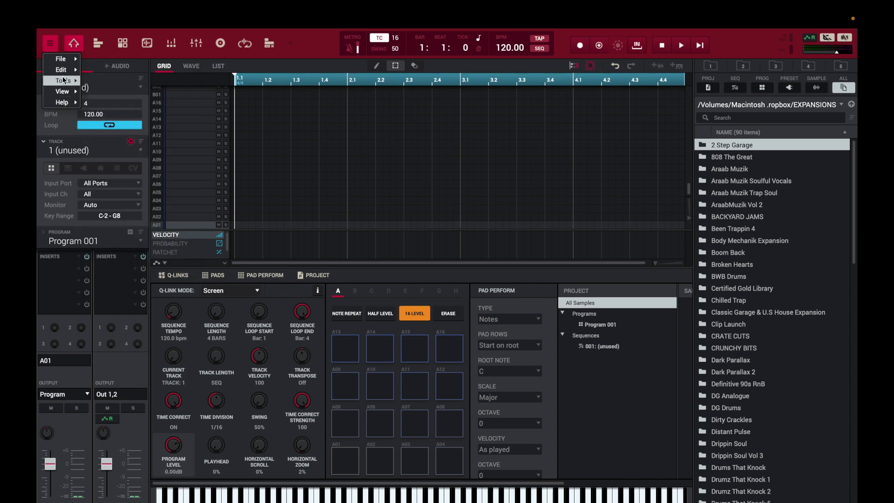
click(287, 154)
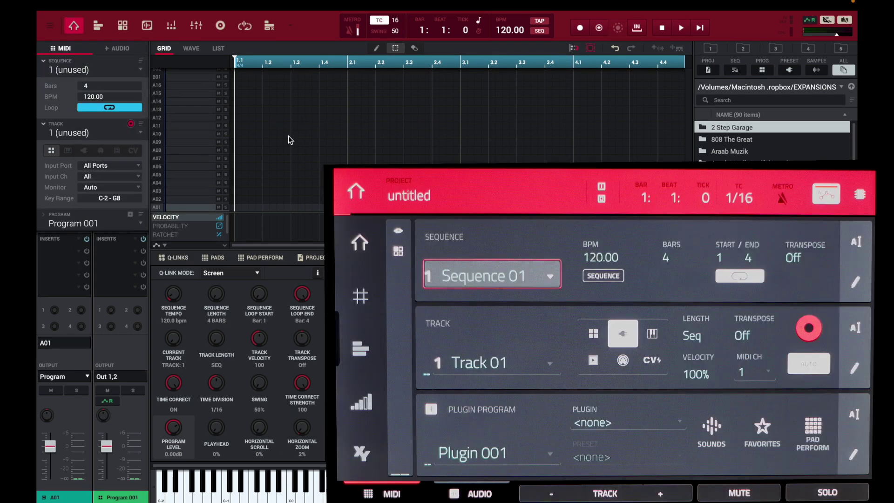
Add the Transpose, Start, End and Time Signature fields from the sequence field list
click(141, 62)
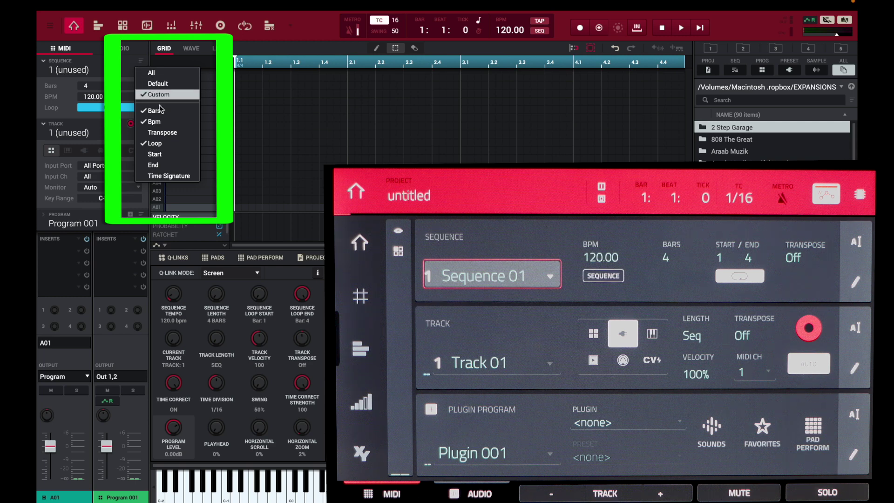
click(168, 133)
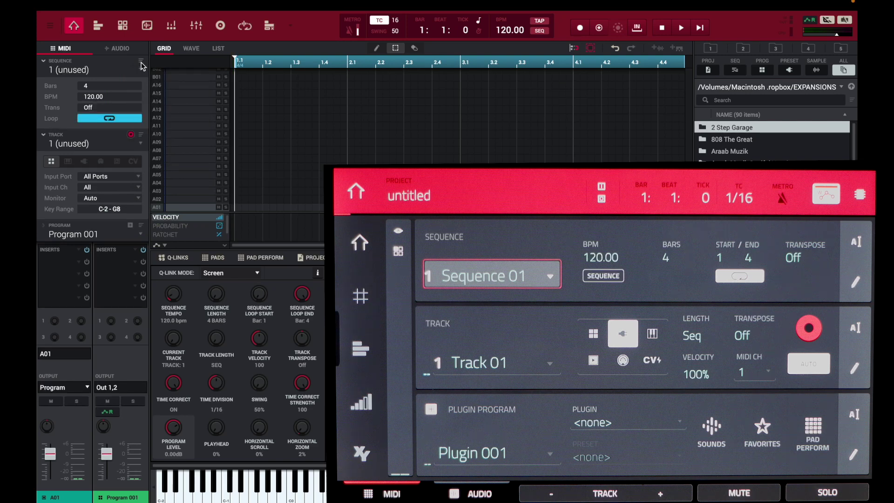
click(141, 62)
click(155, 154)
click(142, 61)
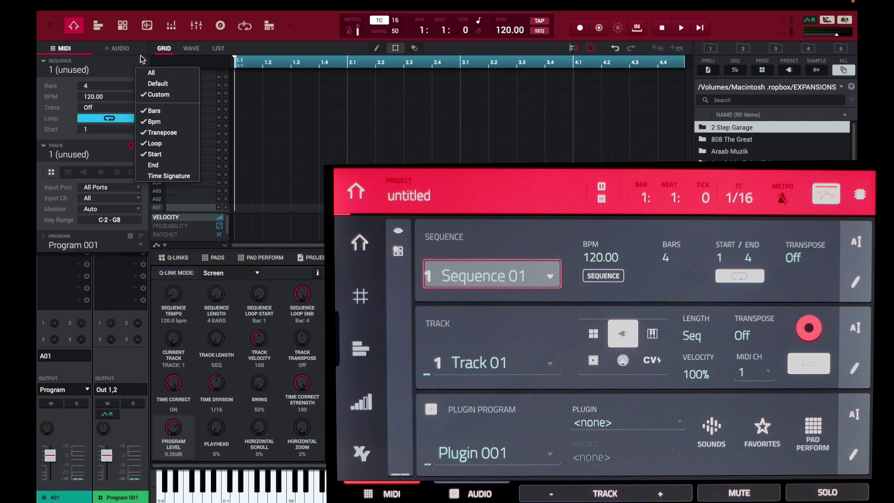
click(155, 165)
click(142, 61)
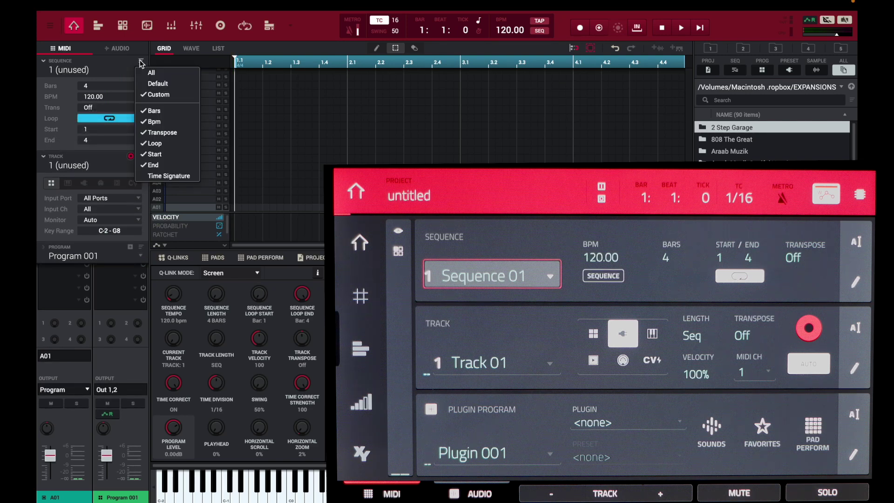
click(157, 177)
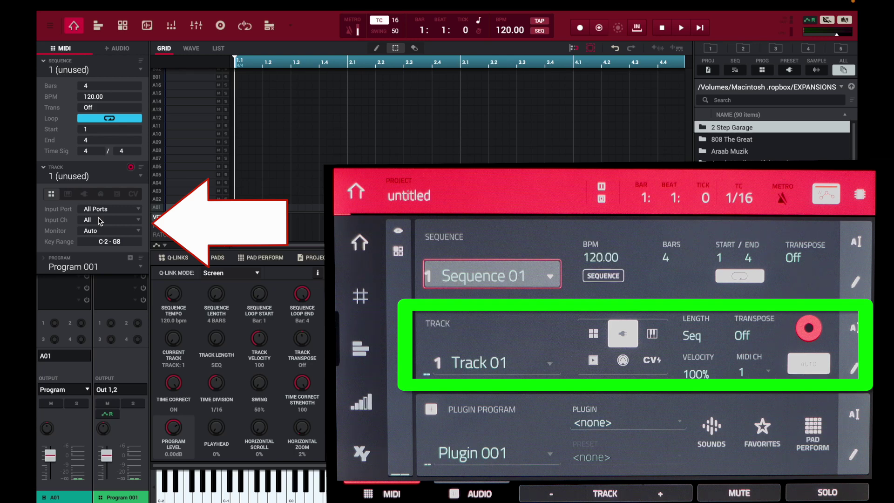
Check Midi Send, Length, Velocity, Transpose and Mute / Solo in the track field list
click(141, 169)
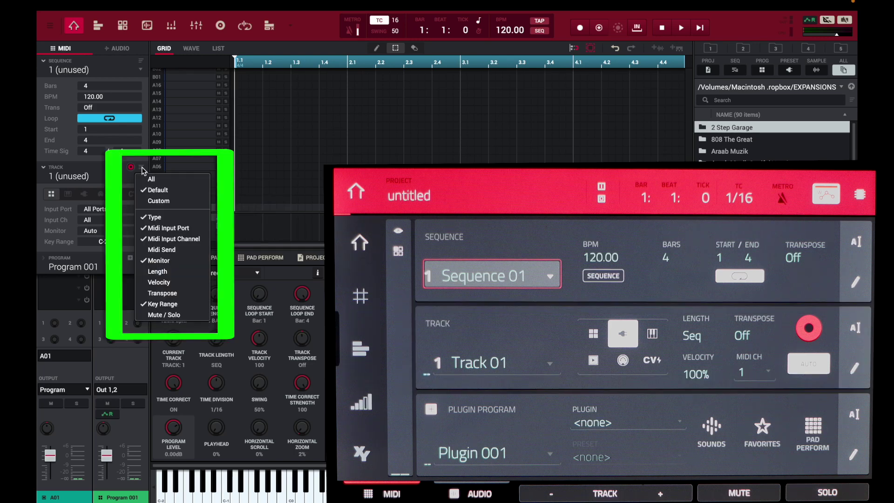
click(161, 249)
click(141, 167)
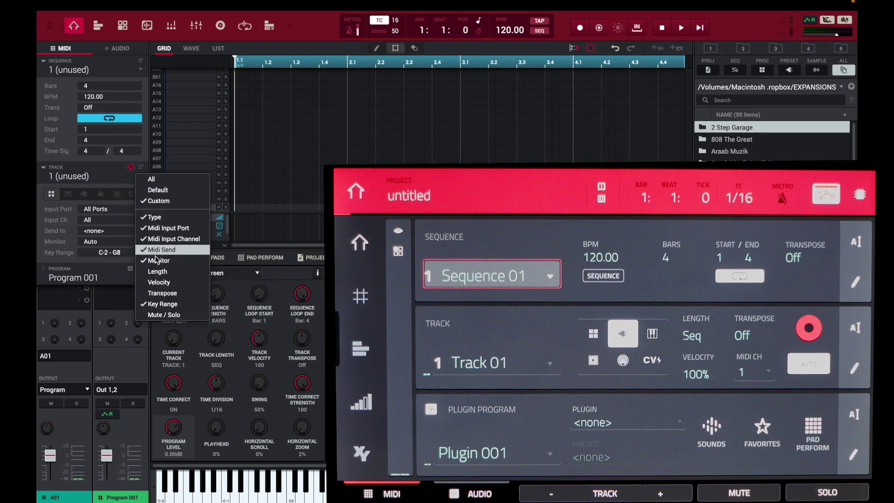
click(161, 270)
click(142, 168)
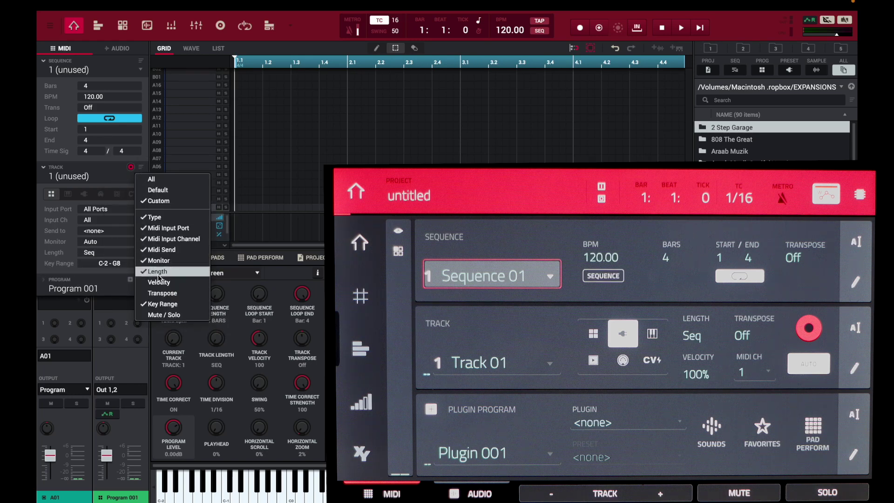
click(161, 280)
click(142, 169)
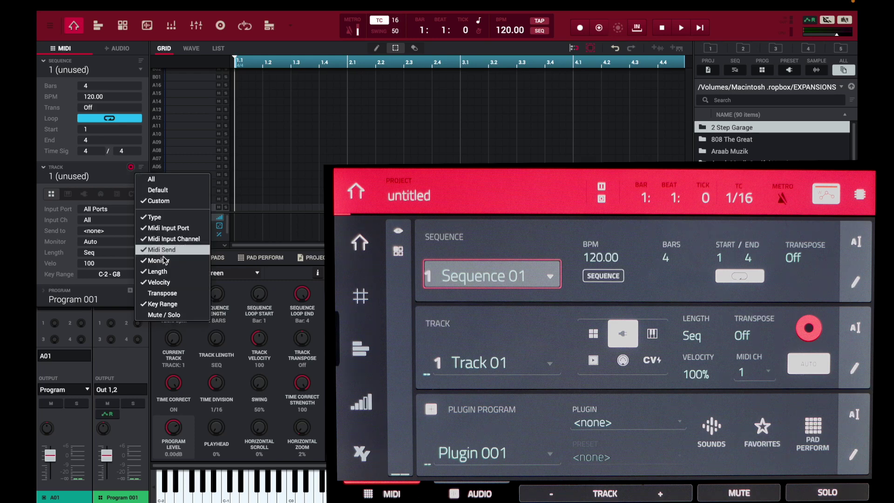
click(166, 291)
click(146, 164)
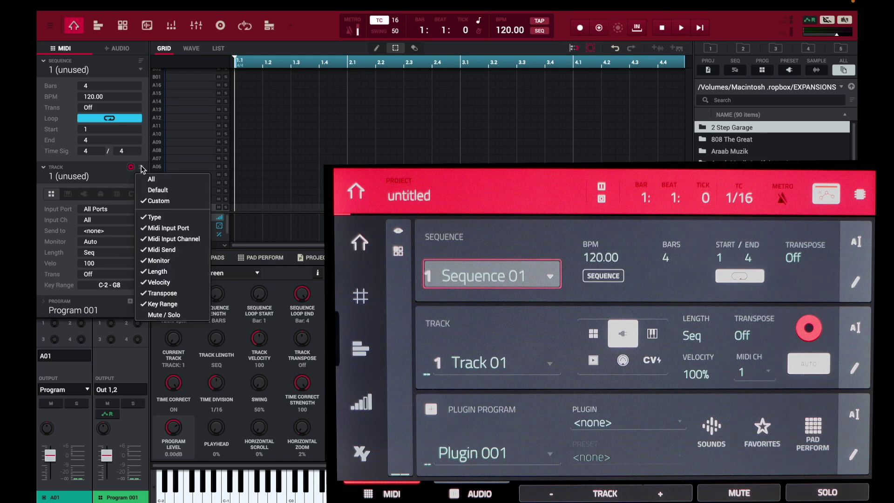
click(170, 313)
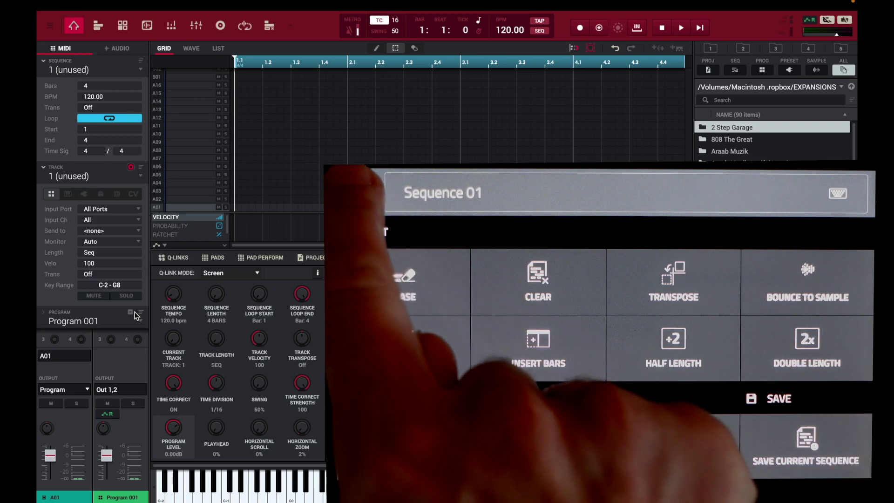
double_click(78, 71)
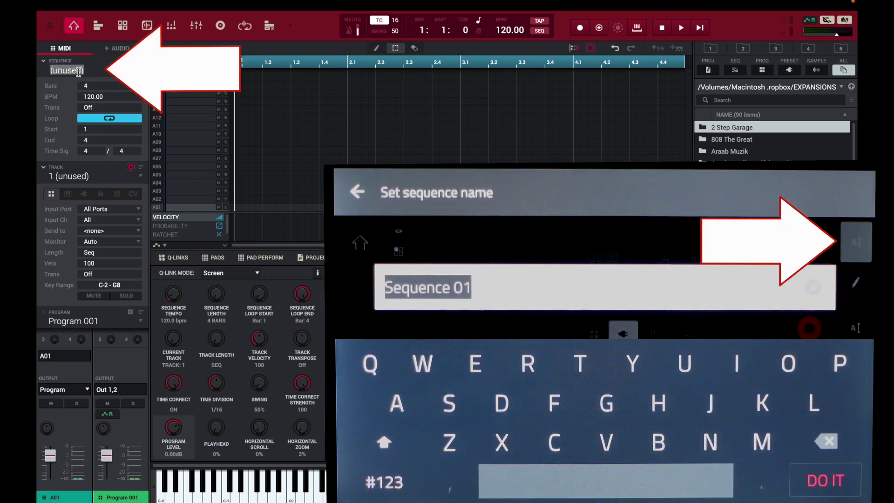
click(321, 162)
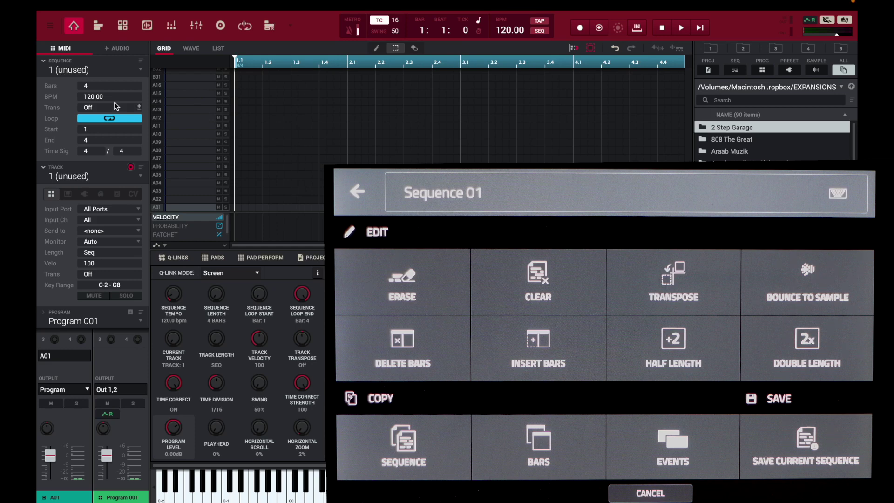
Reveal the main menu's Edit > Sequence submenu with Half Length, Copy Bars and Bounce to Sample
click(51, 28)
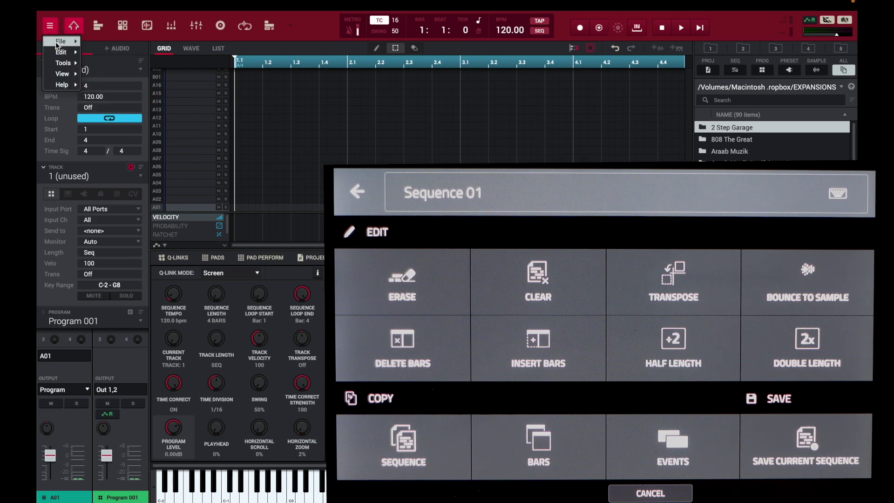
mouse_move(65, 53)
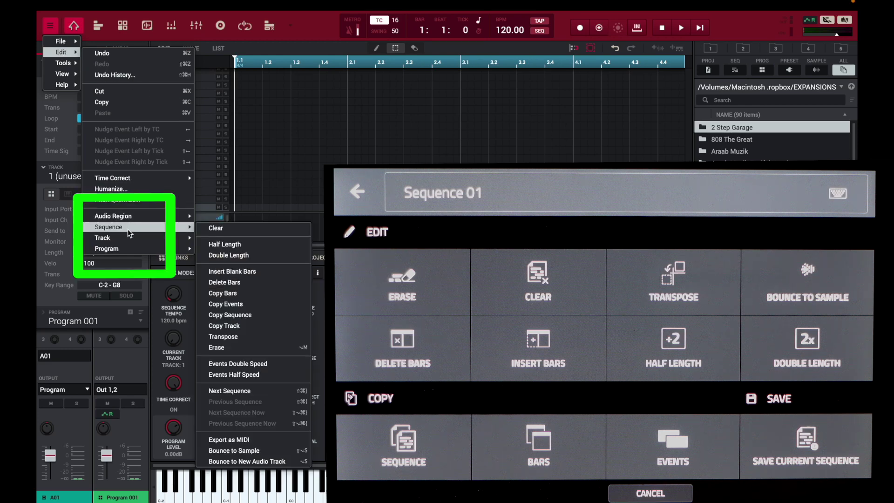
mouse_move(123, 233)
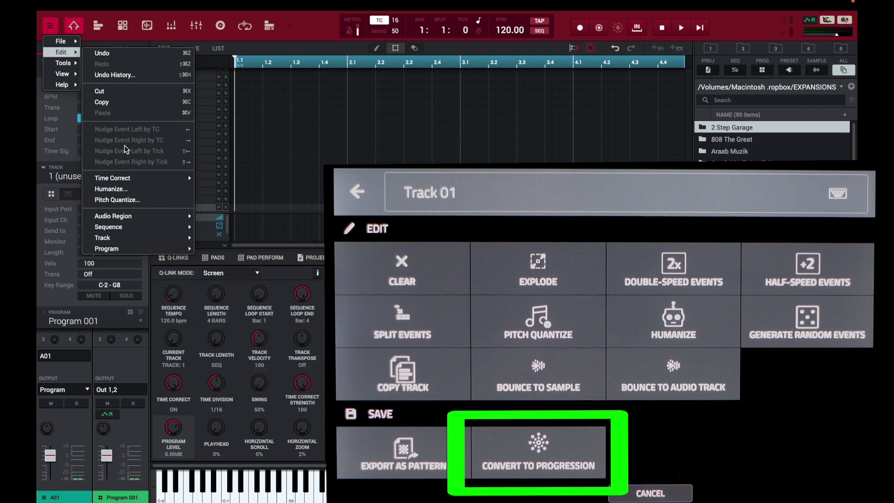
Reveal the Tools submenu listing Tuner, Auto Sampler and Convert To Progression
mouse_move(68, 68)
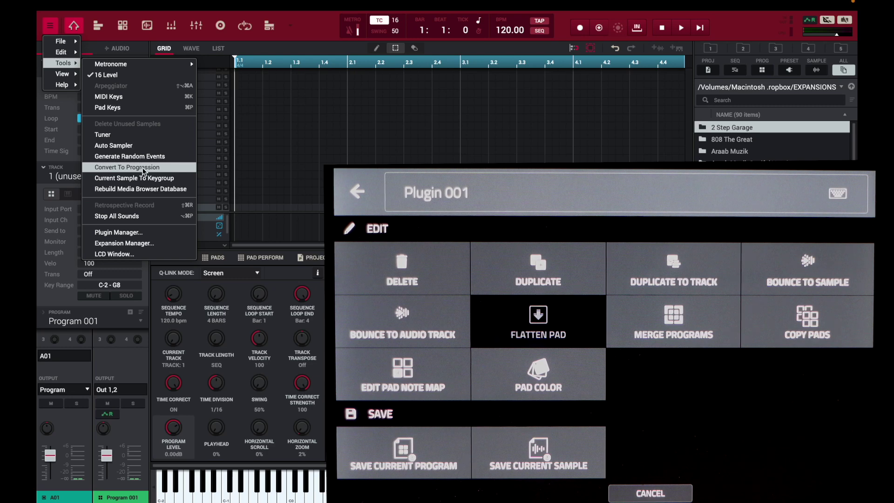
Review the File, Edit > Sequence and Edit > Program submenus, close them, and show the sequence's command list
mouse_move(63, 53)
mouse_move(140, 243)
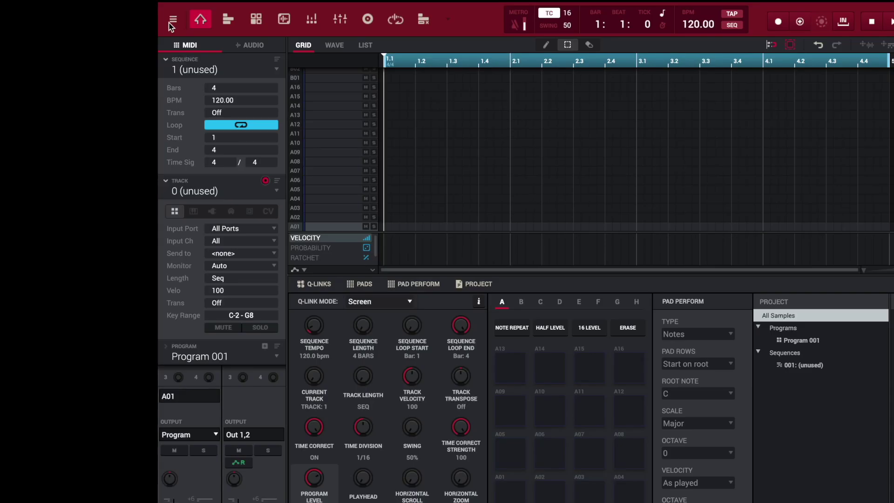
click(50, 26)
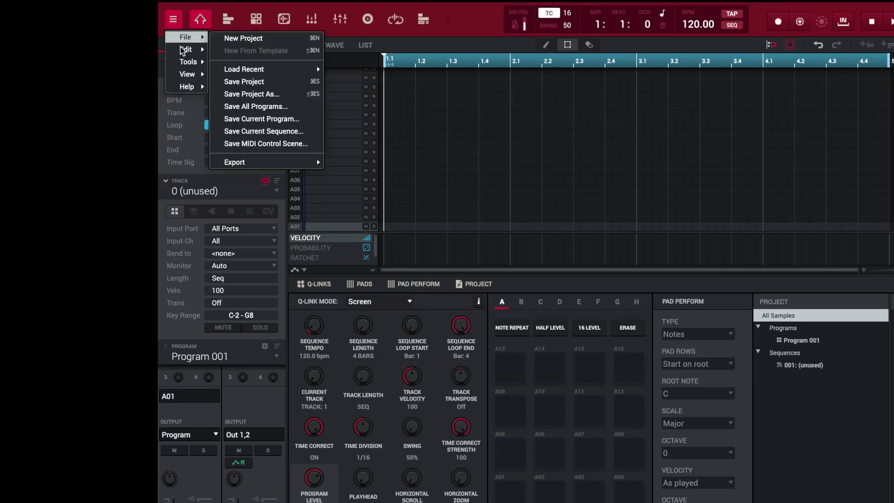
mouse_move(182, 50)
mouse_move(256, 250)
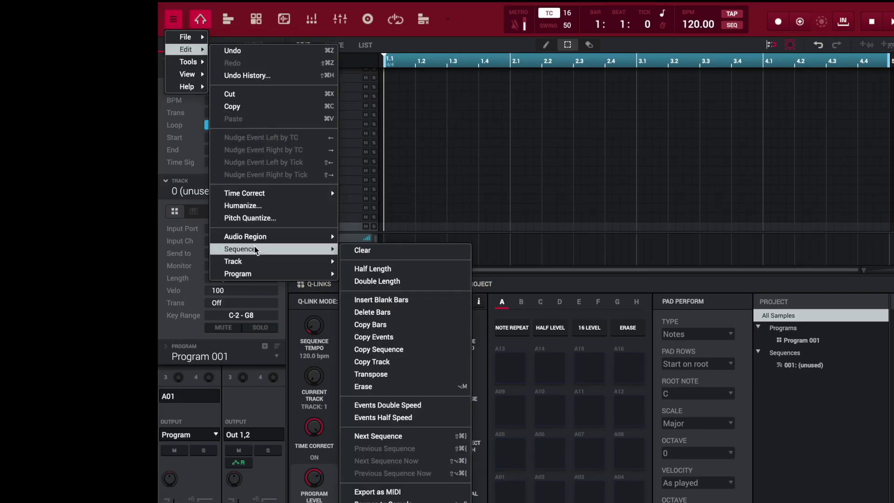
mouse_move(251, 274)
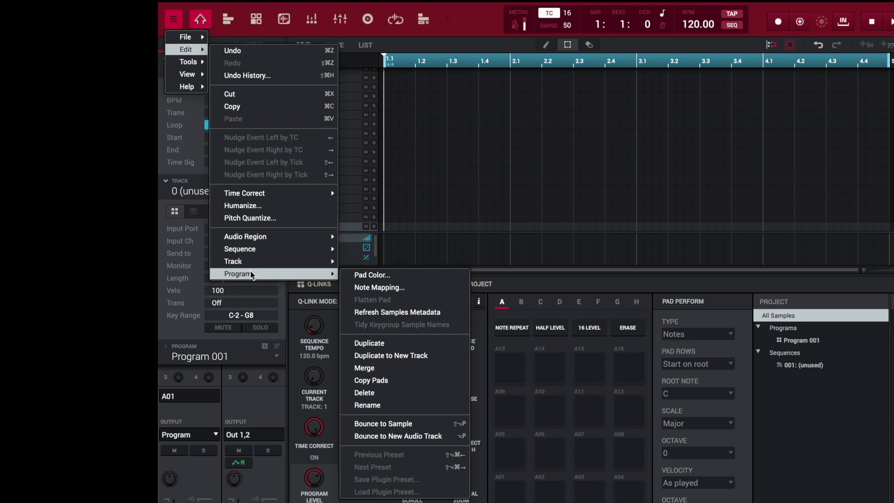
click(196, 182)
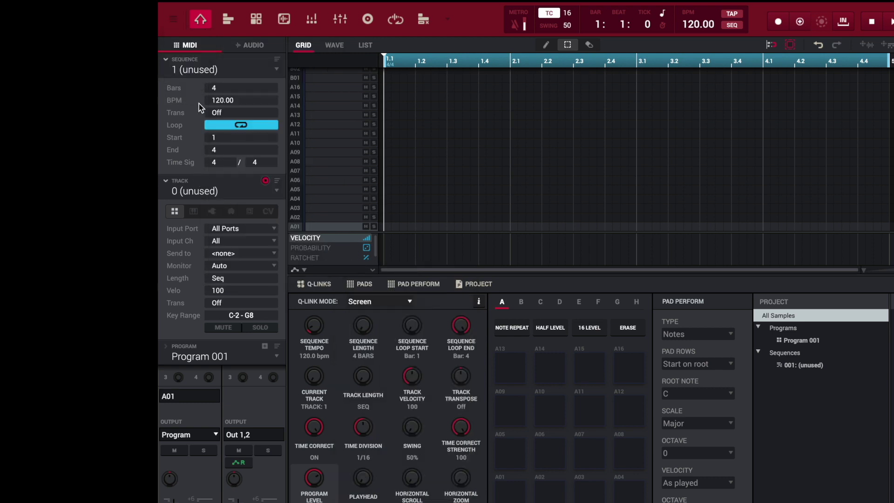
right_click(256, 70)
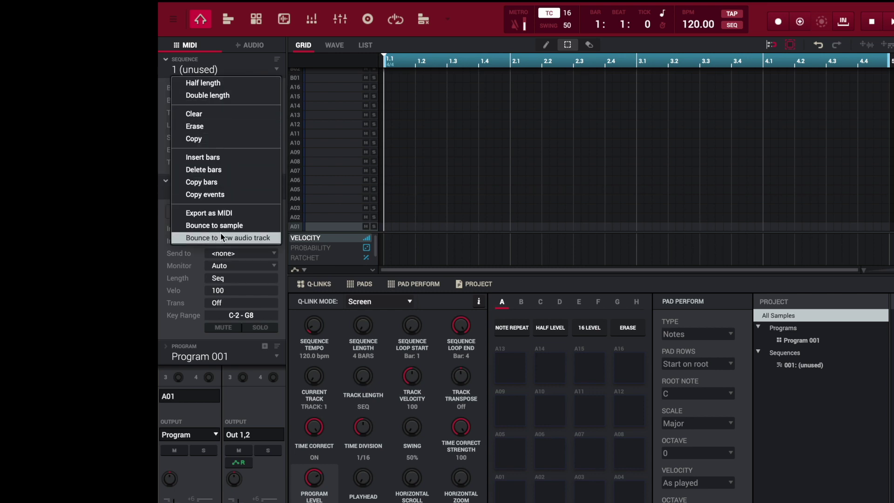
click(227, 67)
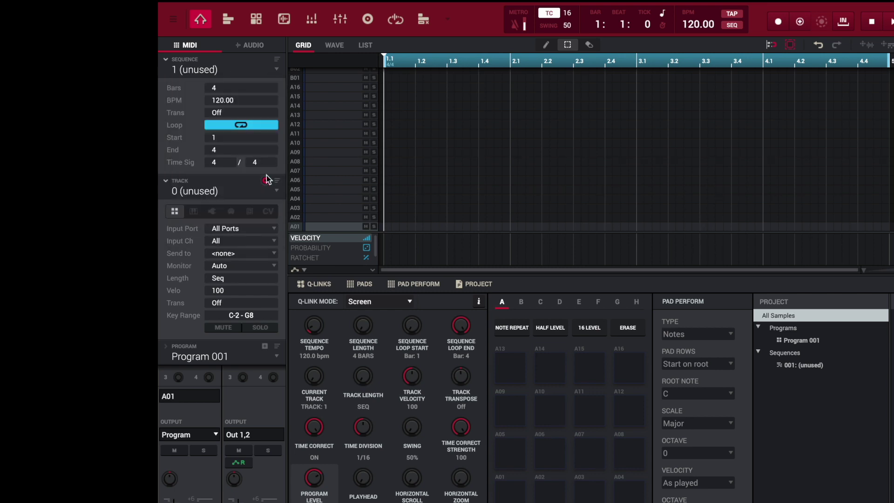
right_click(242, 358)
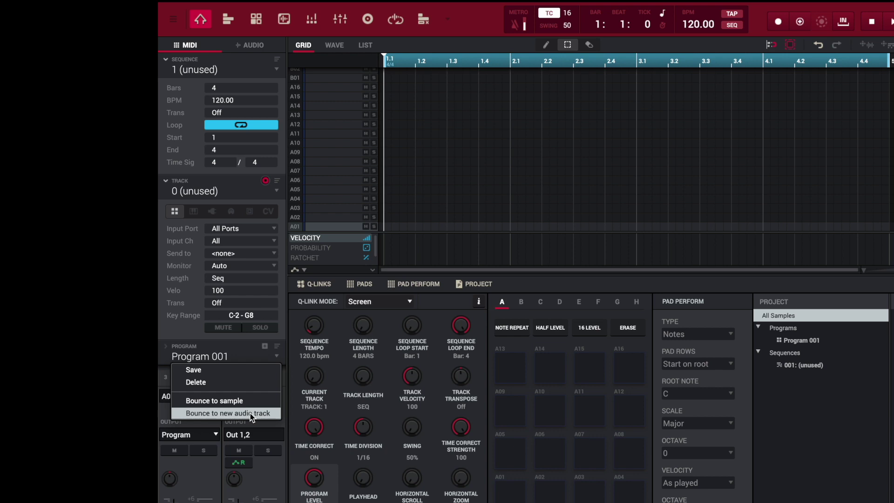
click(238, 197)
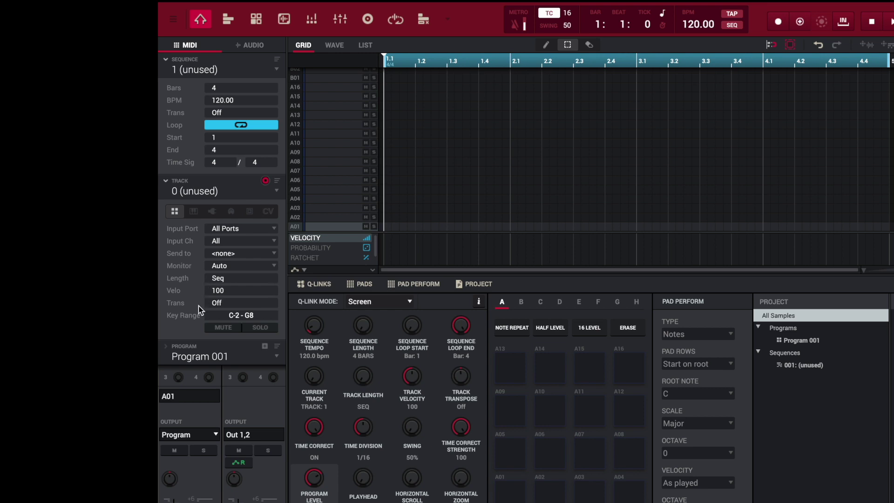
click(174, 19)
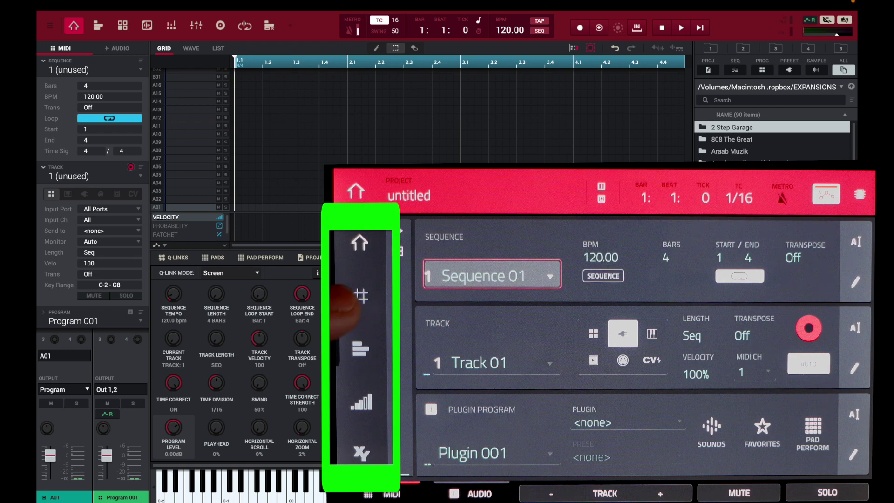
click(360, 296)
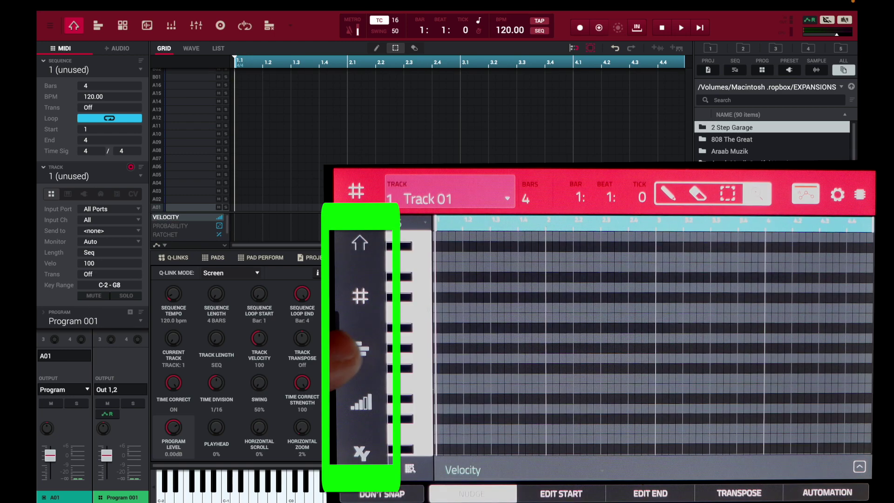
click(360, 348)
click(361, 402)
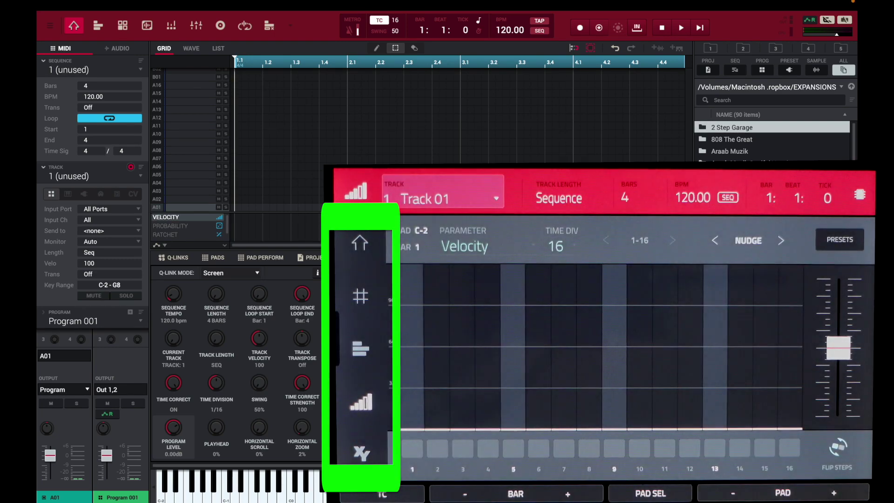
click(361, 452)
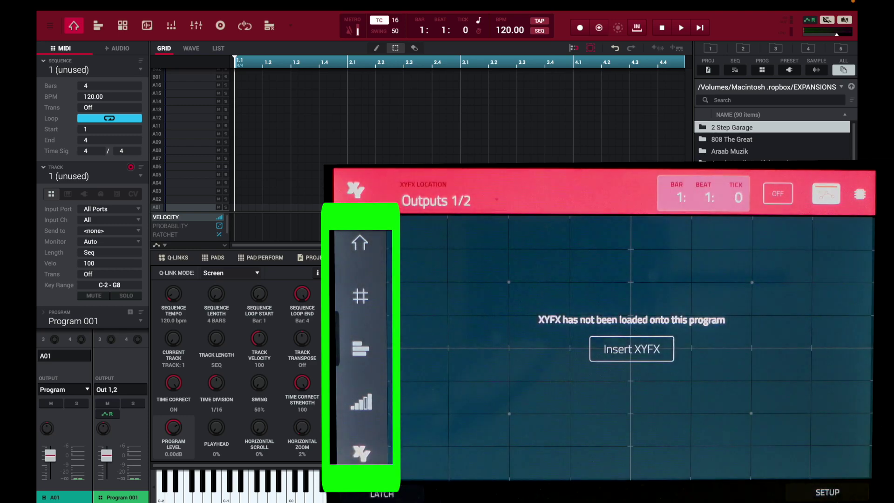
click(360, 242)
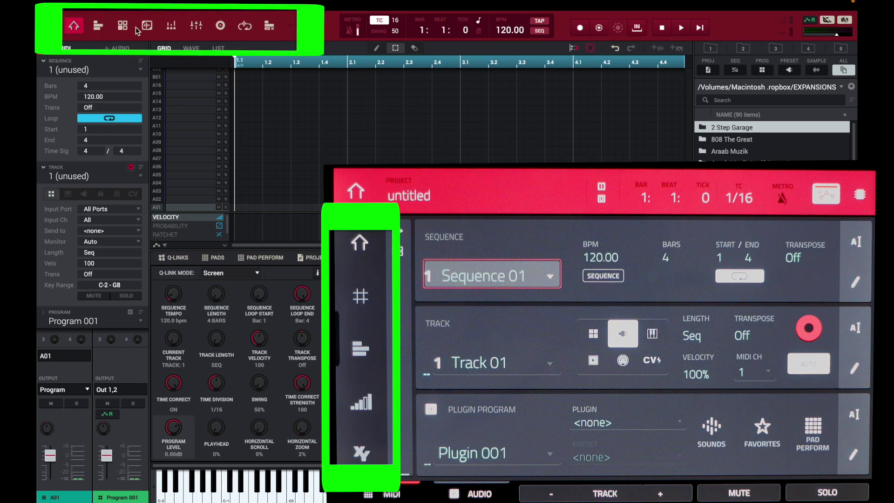
click(96, 27)
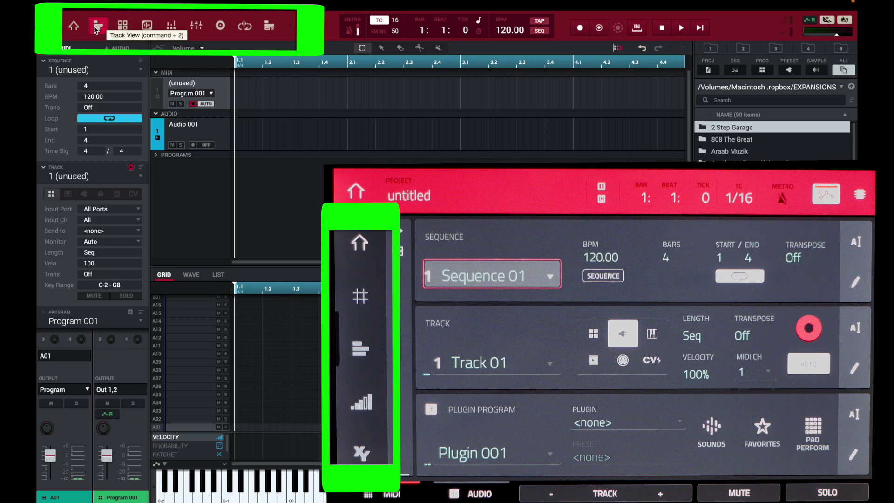
click(289, 29)
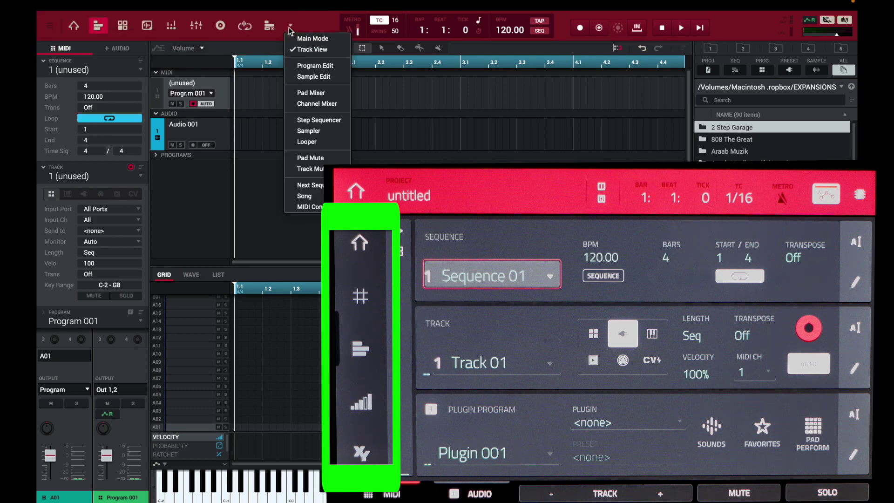
click(309, 120)
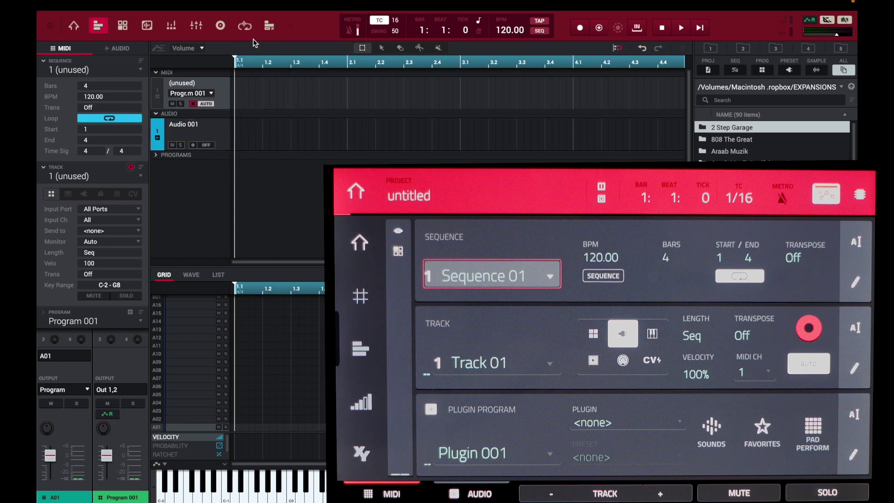
click(74, 26)
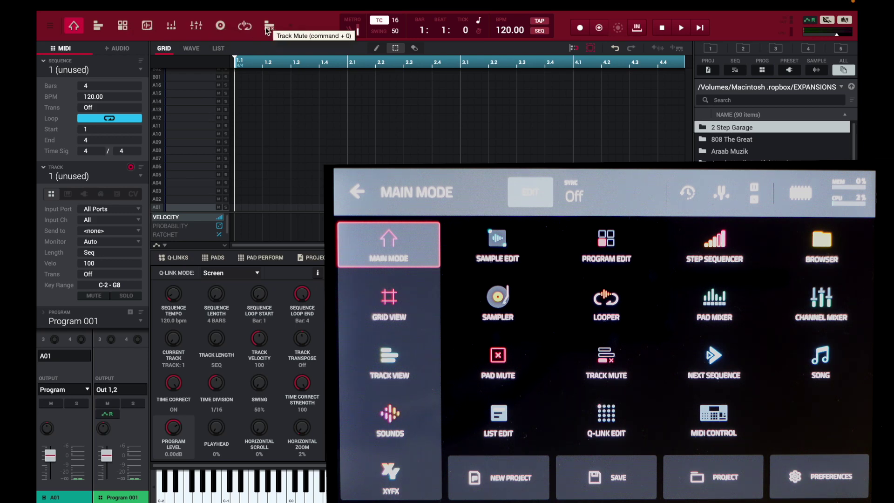
click(291, 28)
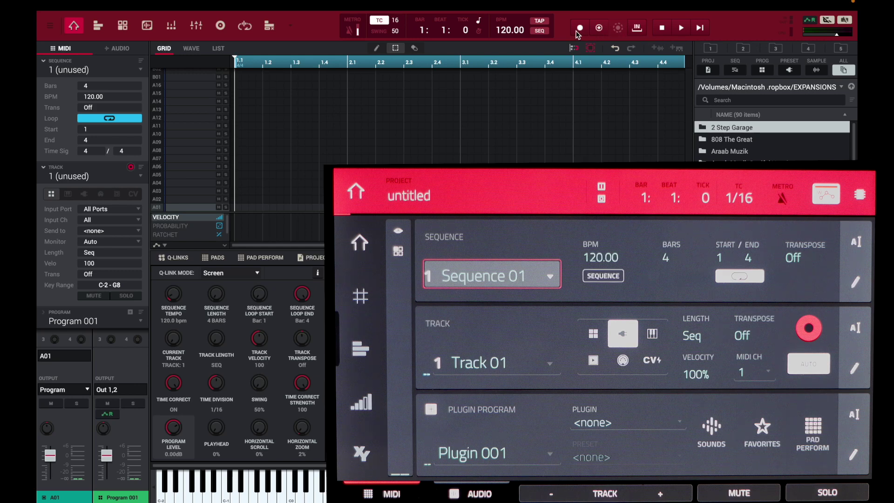
Toggle automation to Write and back to Read, then turn the metronome on
click(810, 23)
click(810, 22)
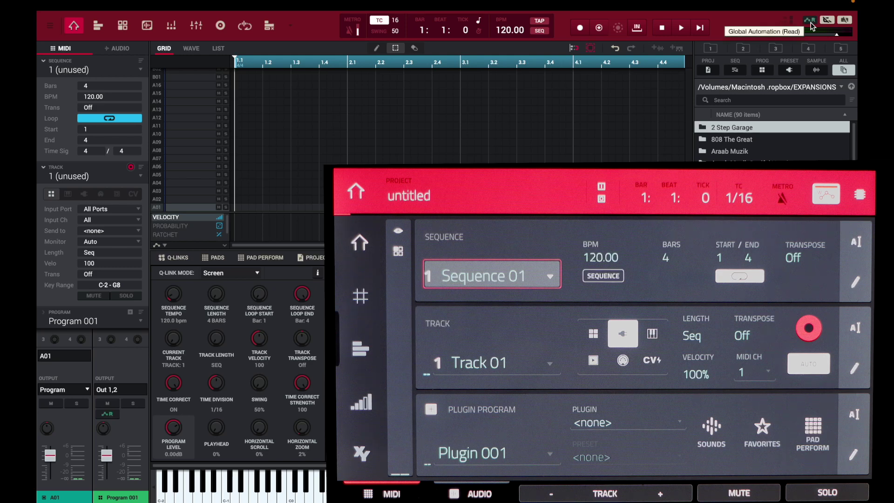
click(350, 29)
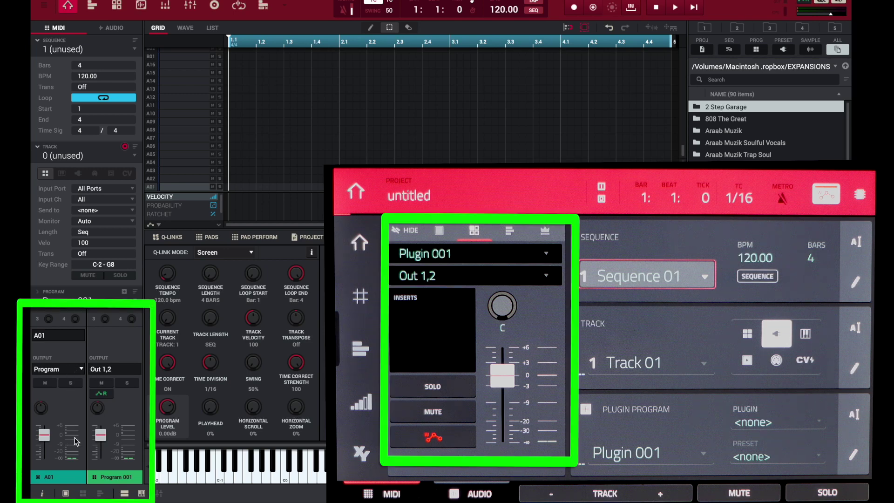
Expand Program 001 to show its inserts, then switch the channel strips from Program to MIDI view
click(51, 292)
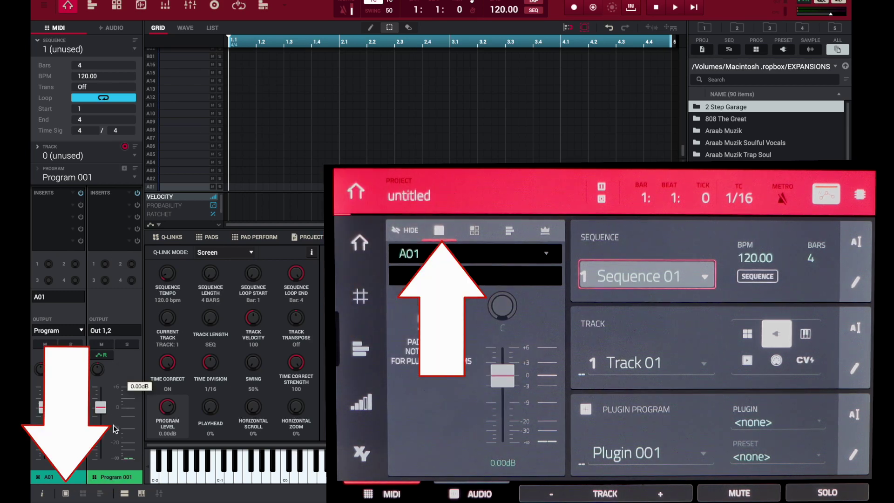
click(84, 495)
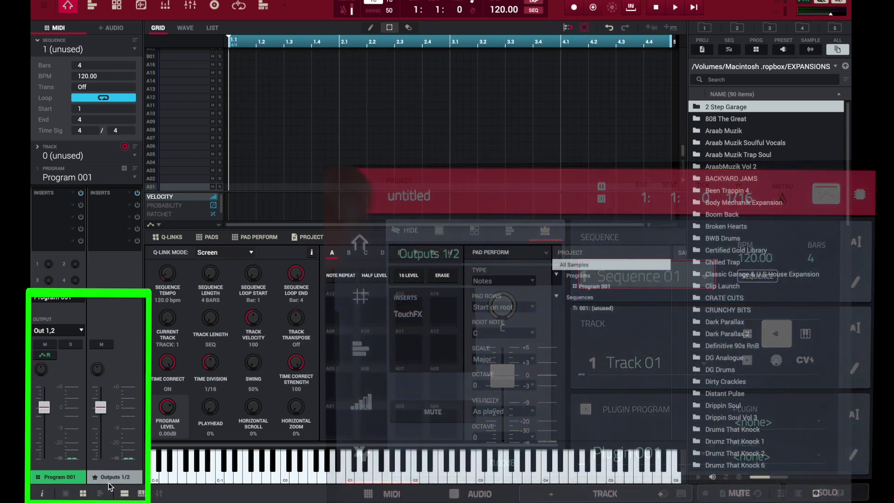
click(101, 494)
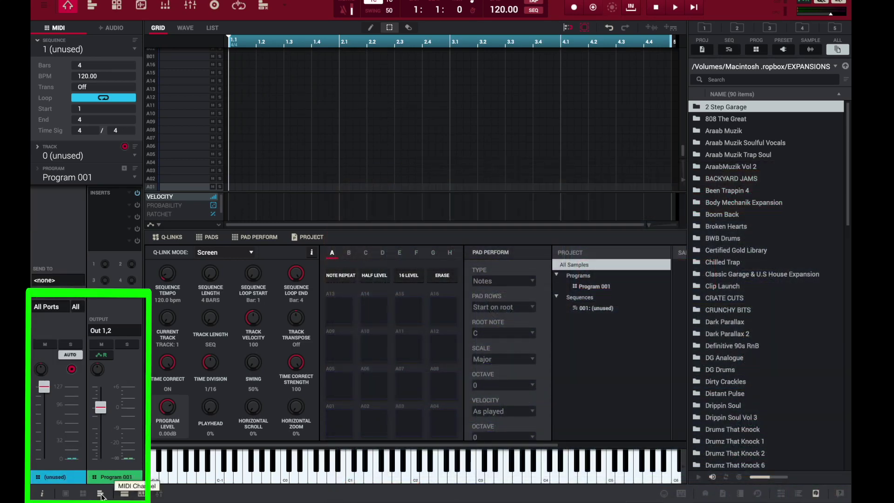